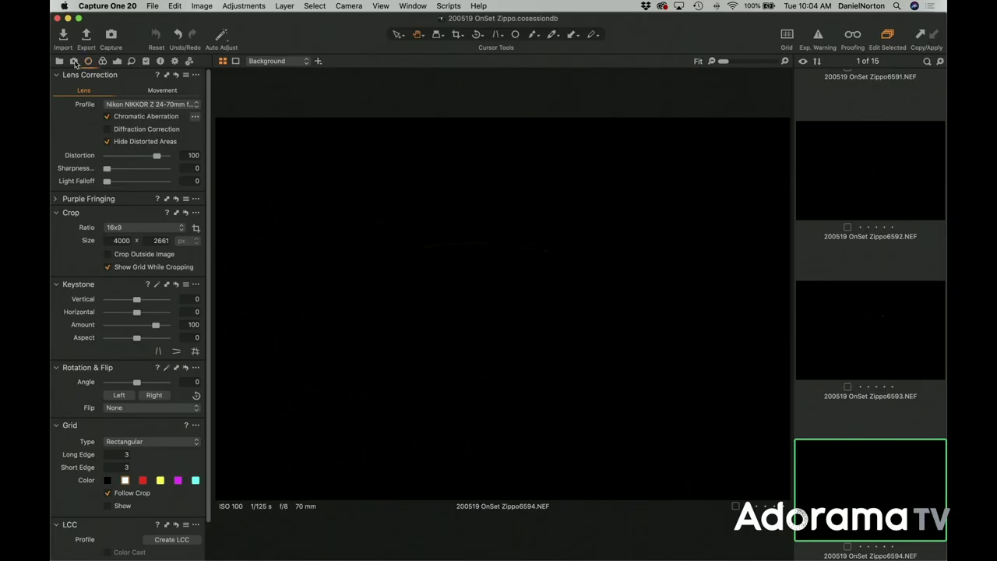
- Bring up the camera capture controls and start Live View from the Nikon Z 6
left_click(74, 61)
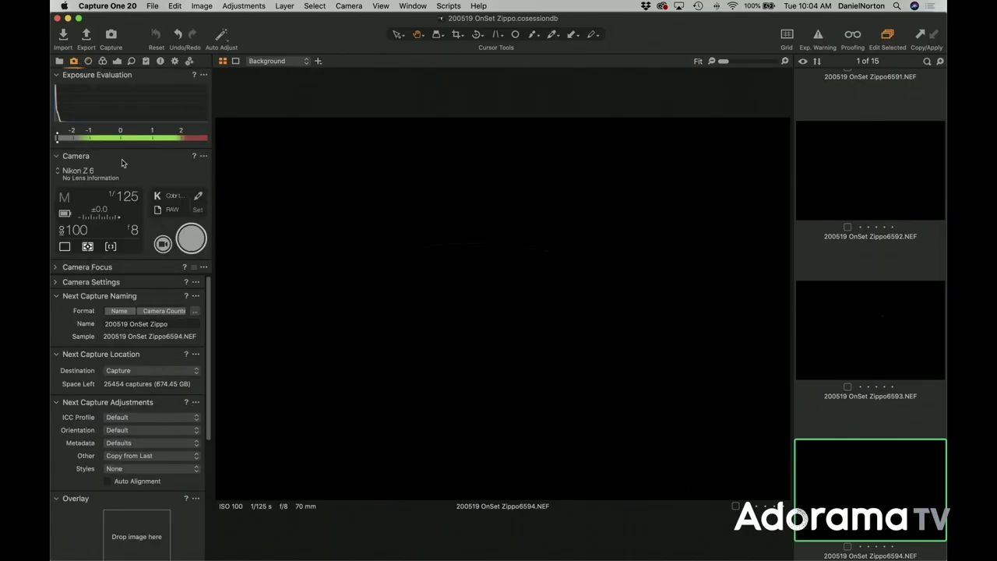
left_click(163, 244)
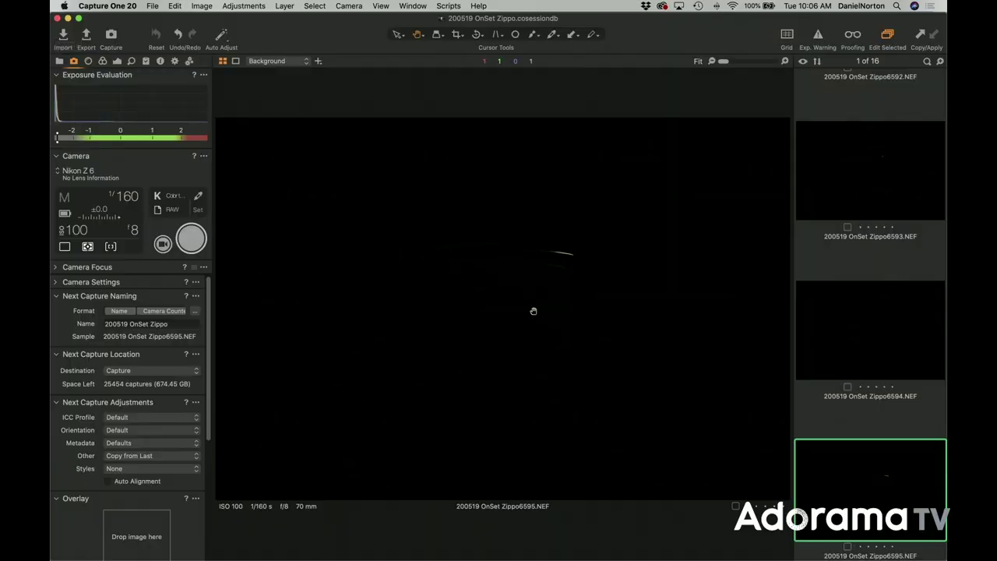
- Examine the thin rim highlight in frame 6595 up close and compare it with frames 6593 and 6592
scroll(541, 232, "up", 3)
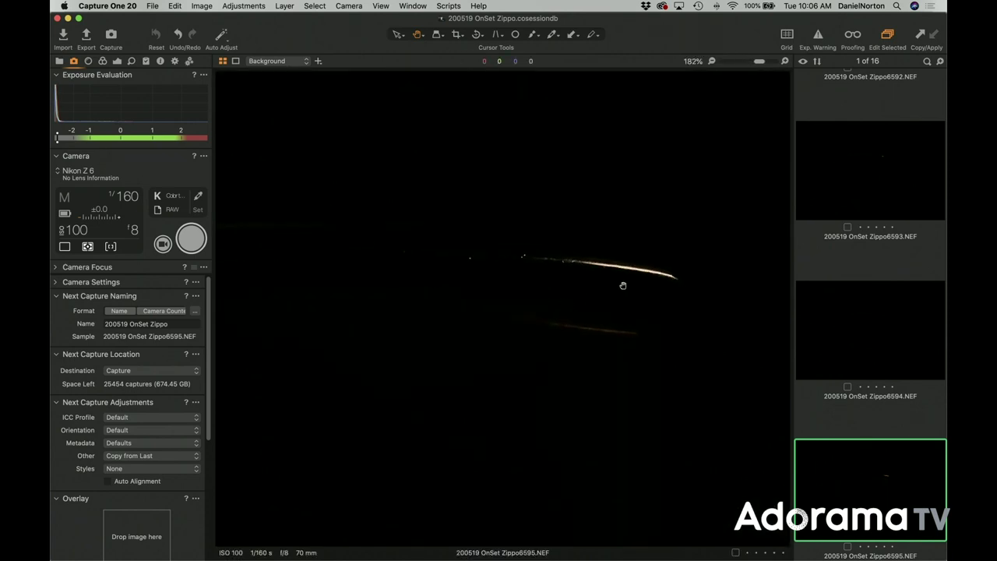
scroll(623, 285, "down", 3)
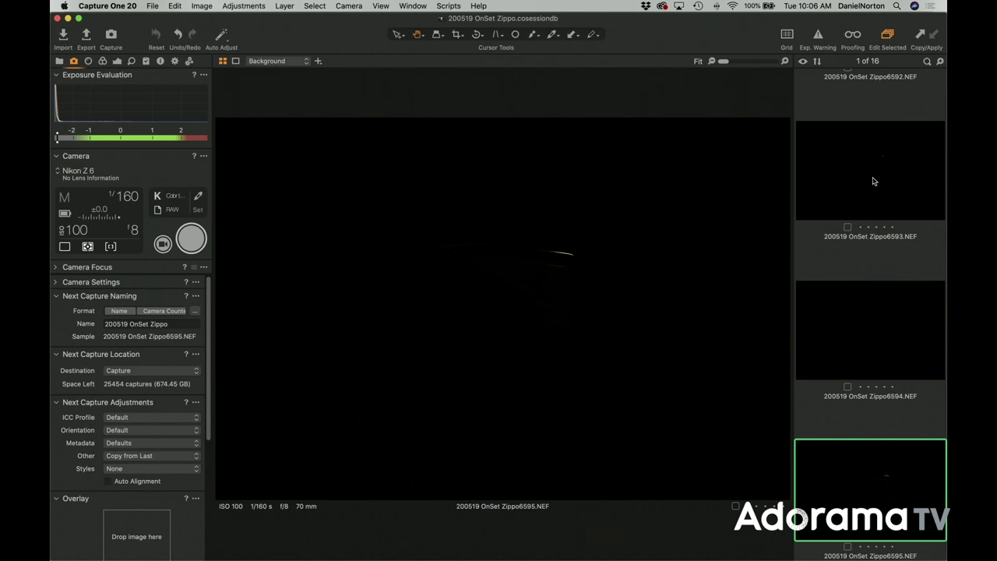
left_click(873, 181)
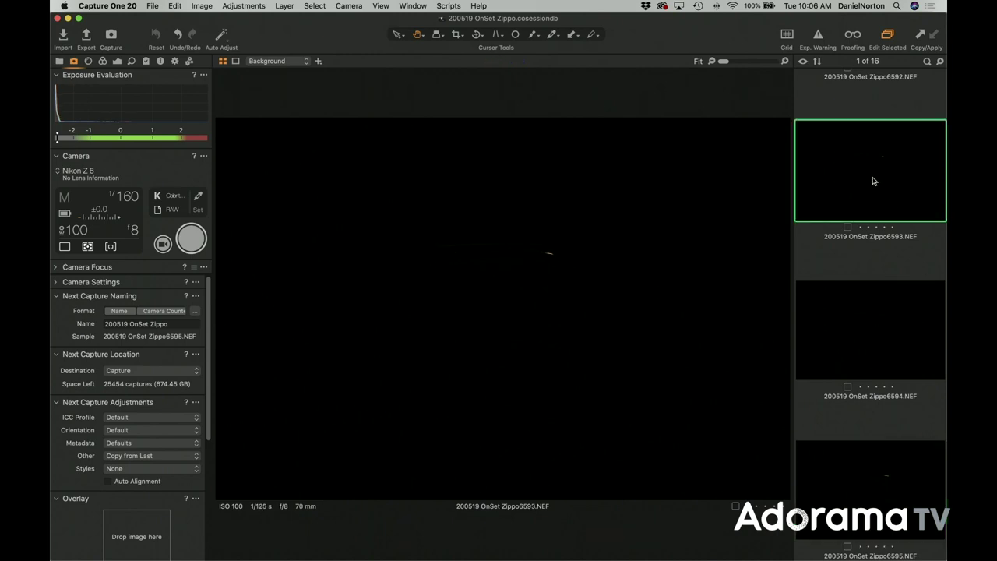
key("Up")
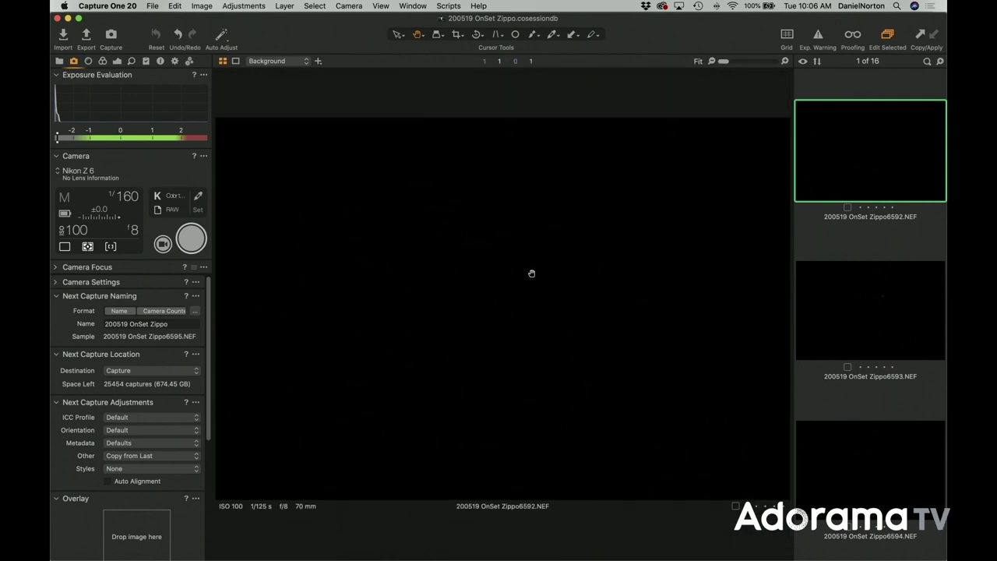
- Preview dark frames 6592 and 6595 with Exposure raised to 2.66 and 2.53 respectively, resetting each to 0
left_click(117, 61)
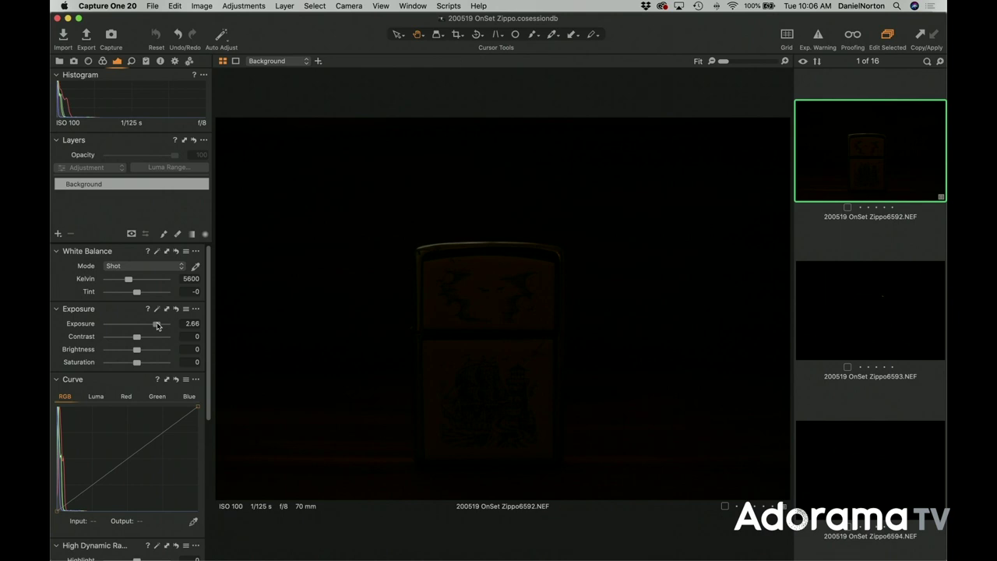
double_click(157, 324)
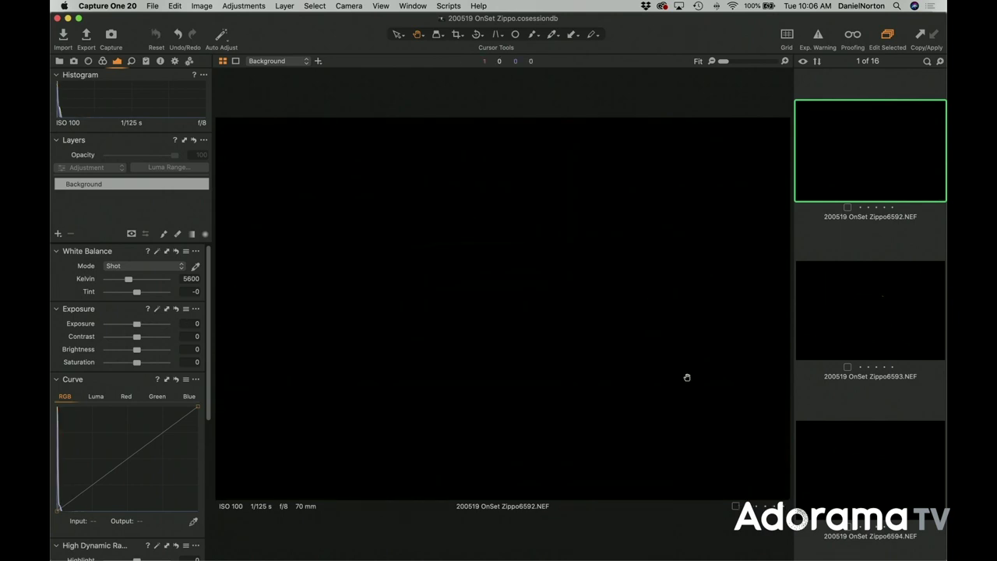
scroll(850, 406, "down", 3)
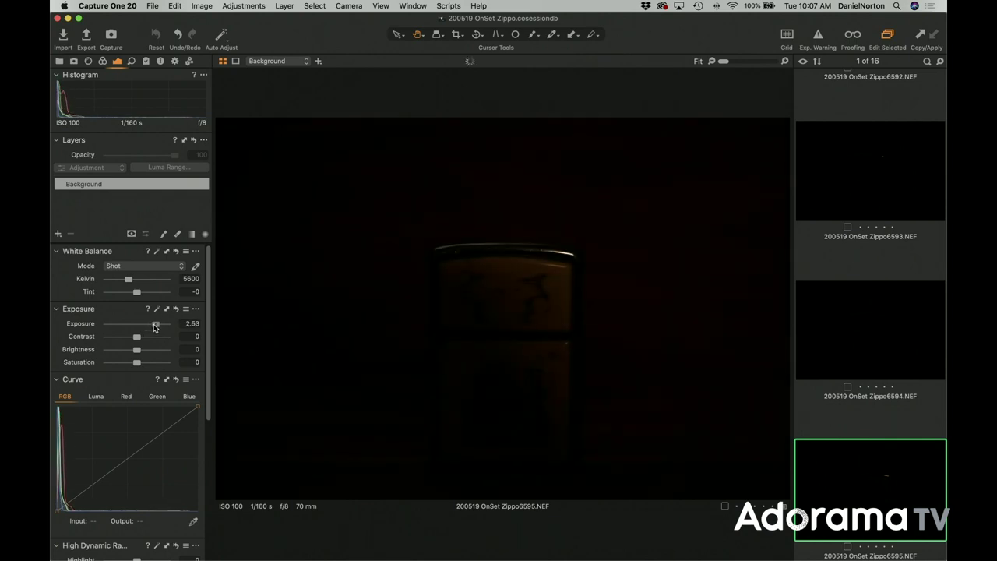
double_click(155, 325)
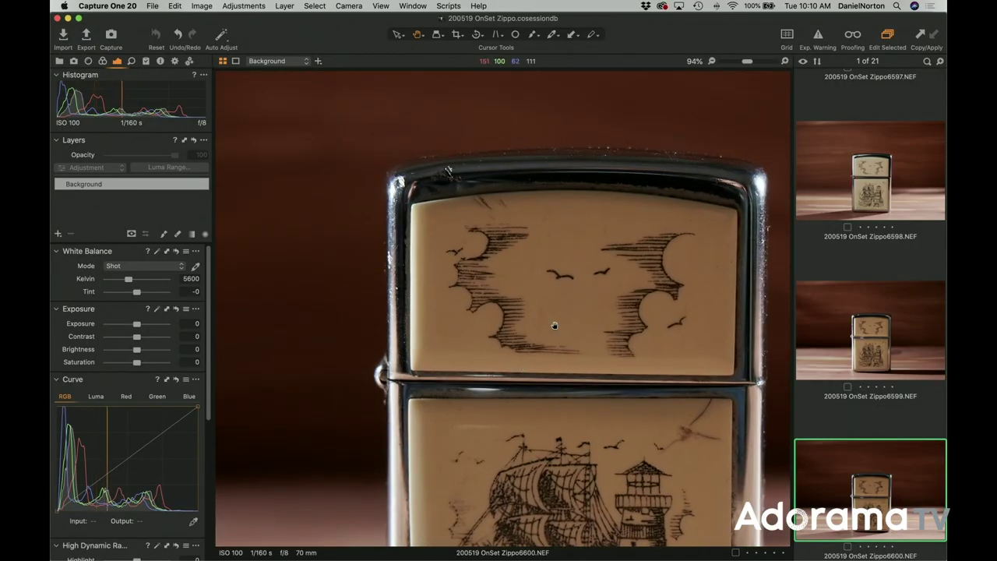
- Return frame 6600 to the full view, and examine the lid rim, engraving and hinge seam in frame 6602 up close
scroll(550, 322, "down", 3)
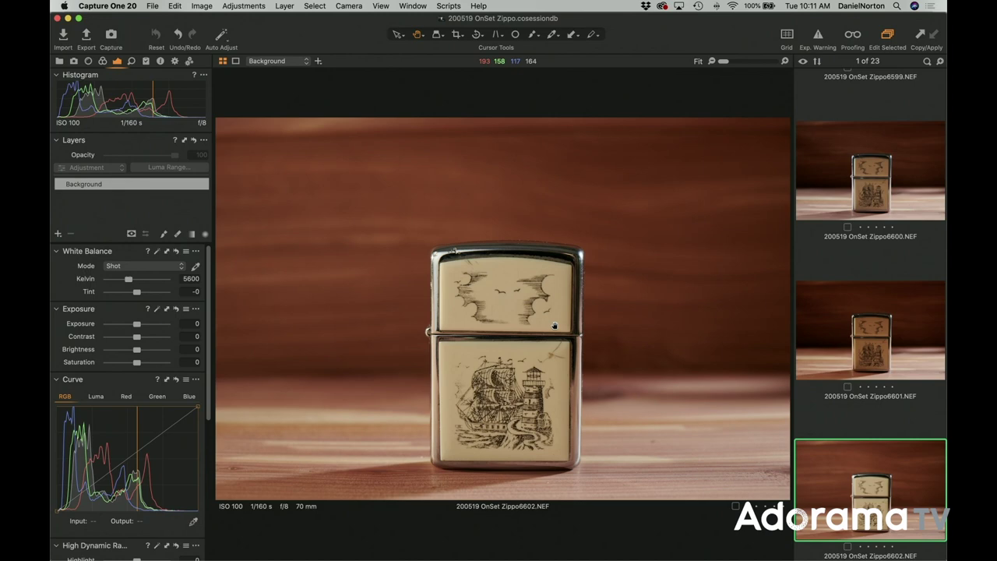
left_click(520, 268)
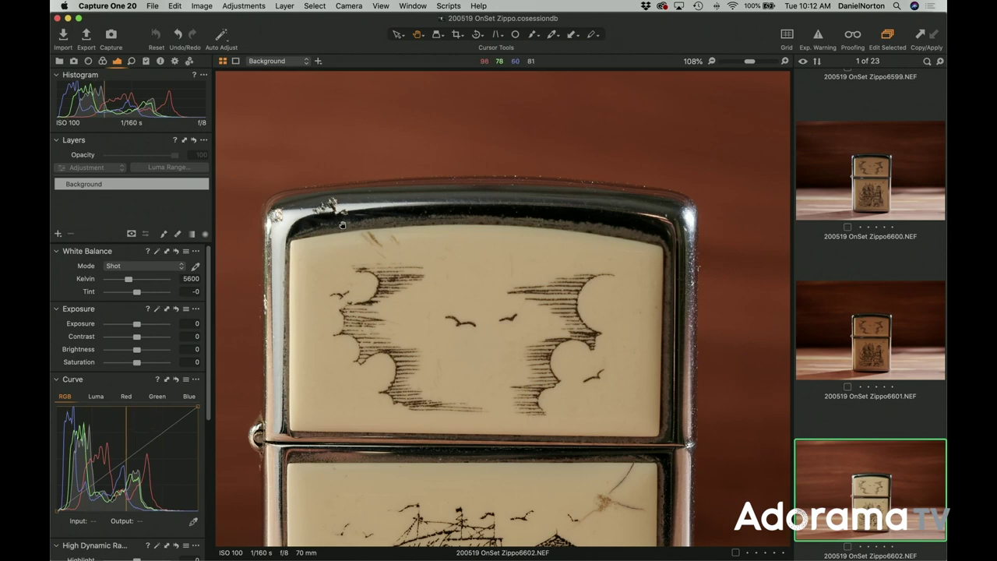
scroll(335, 216, "up", 5)
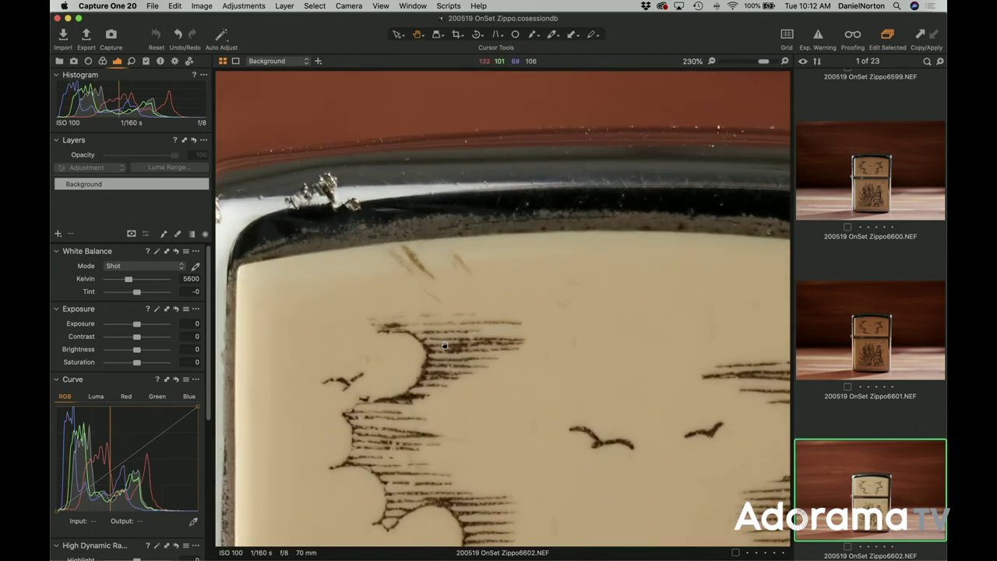
left_click_drag(444, 344, 434, 149)
left_click_drag(520, 236, 458, 37)
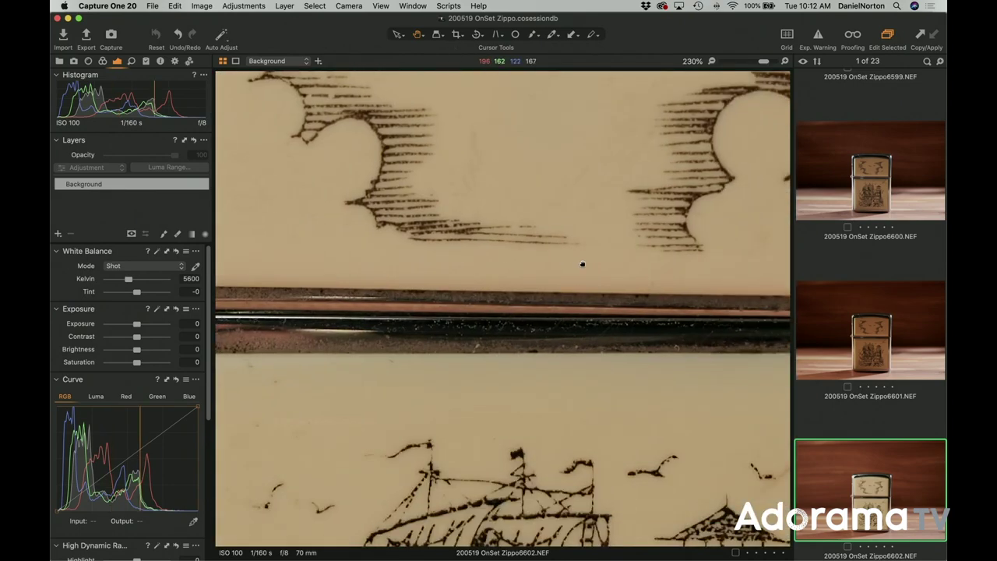
scroll(517, 147, "down", 5)
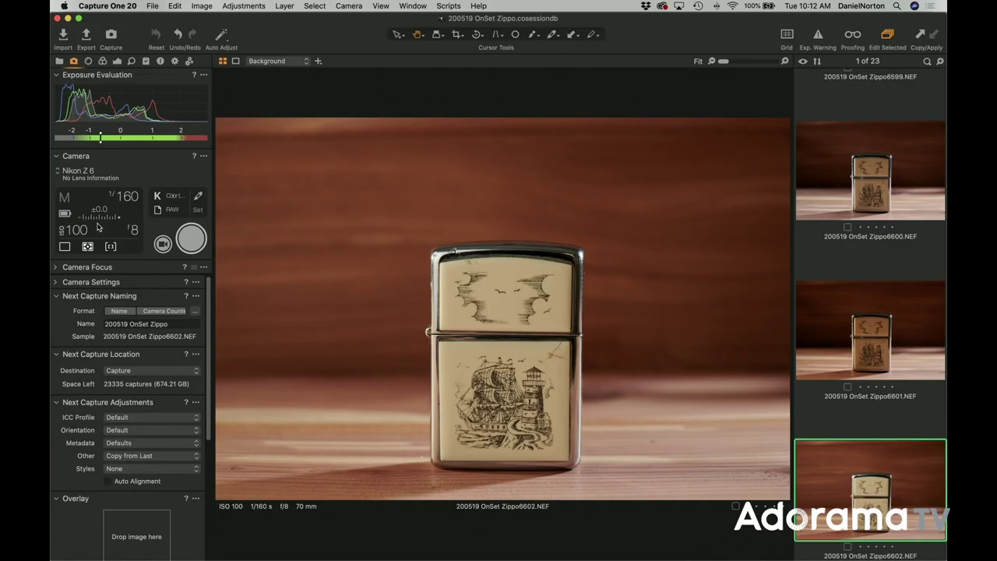
- Check the angled position of the closed lighter in Live View and close the Live View window
left_click(162, 245)
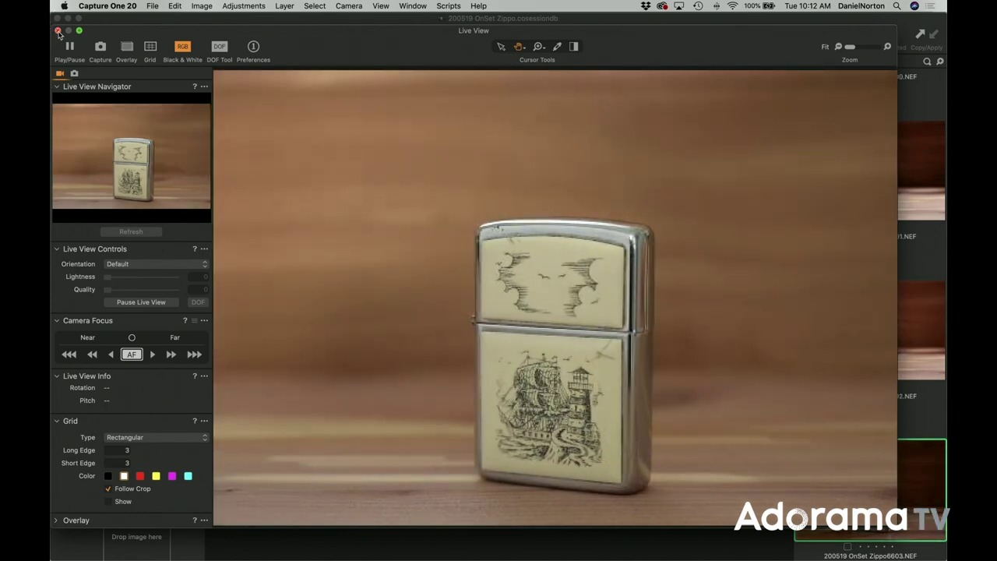
left_click(57, 31)
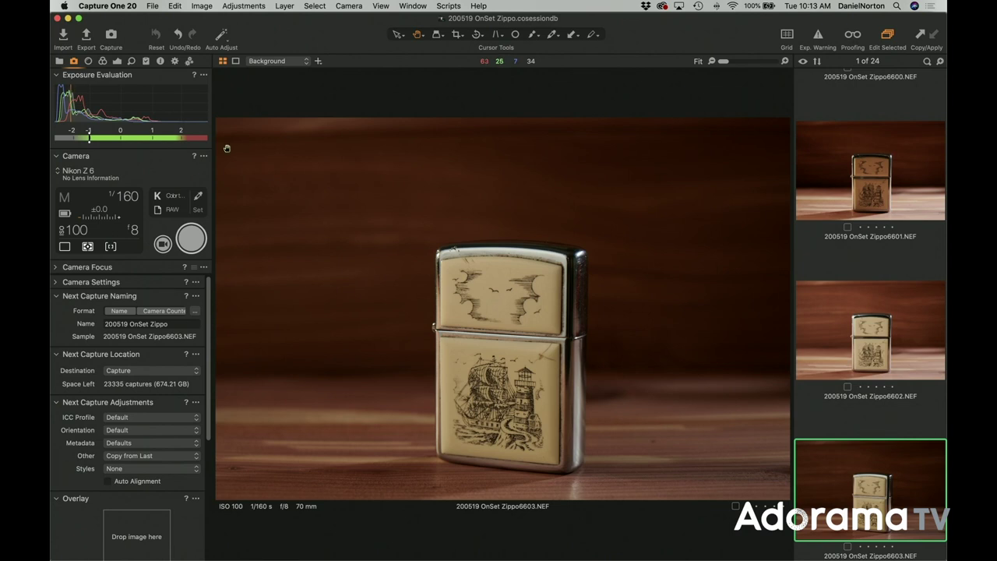
- Check the lighter's side edge in frame 6603, compare frames 6603 and 6604 repeatedly, and examine the top rim in frame 6605
left_click(578, 286)
scroll(580, 285, "down", 4)
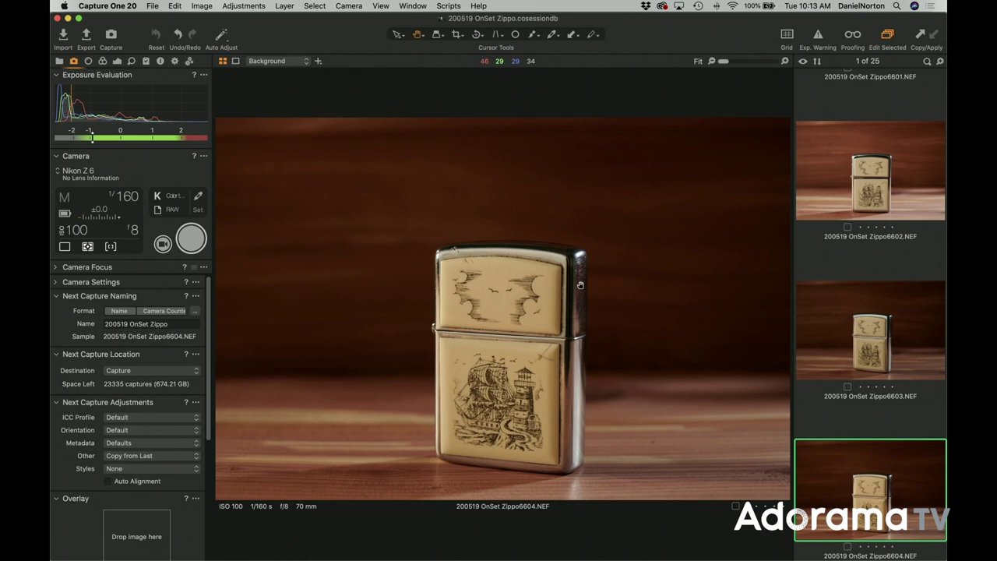
key("Up")
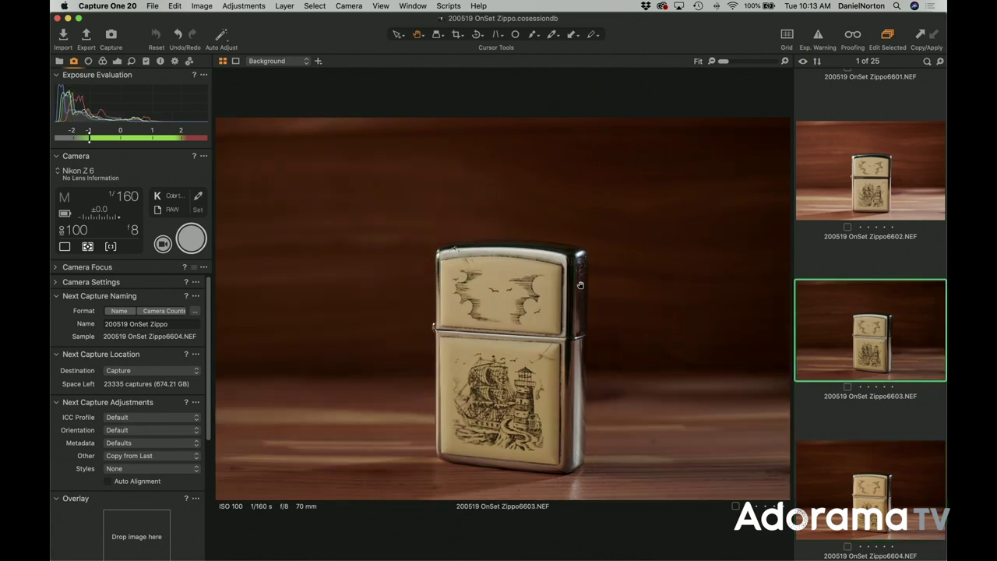
key("Down")
key("Up")
key("Down")
key("Up")
key("Down")
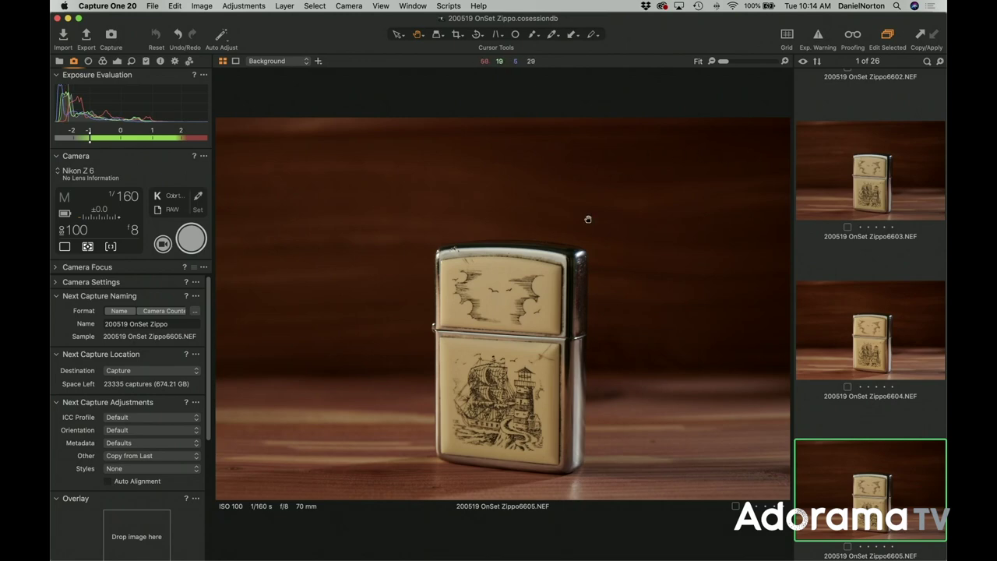
left_click(526, 257)
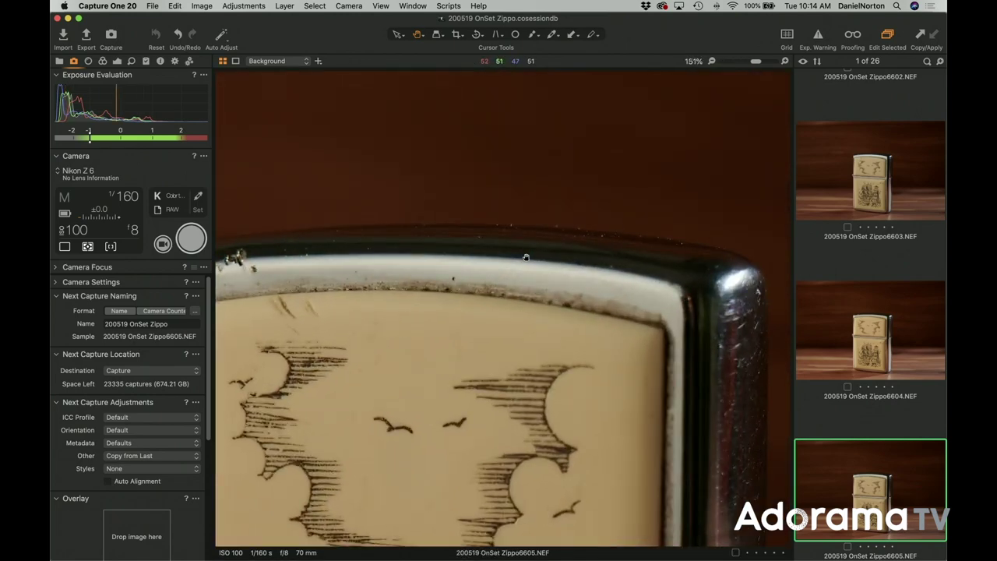
left_click(526, 258)
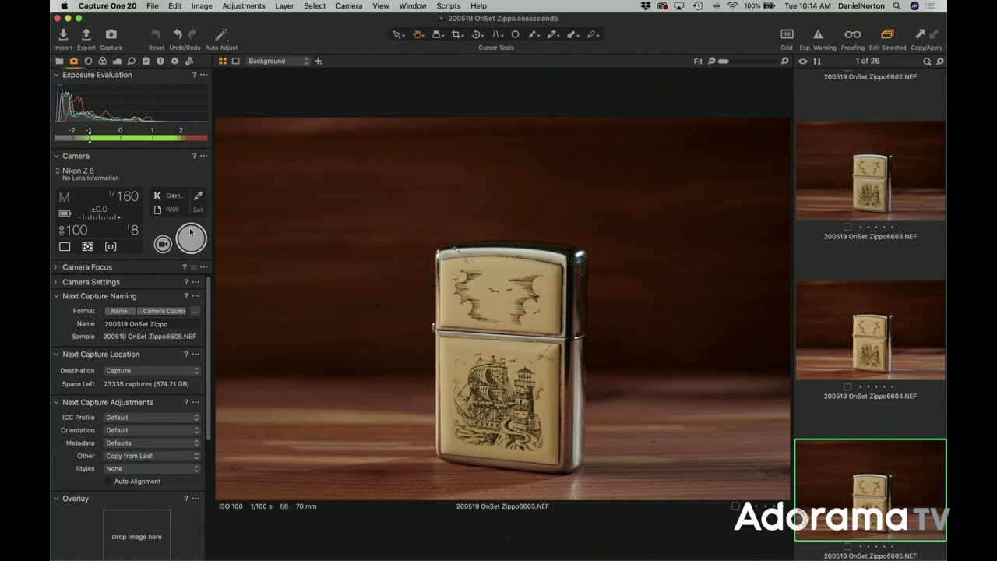
- Check the composition of the lighter with its lid open in Live View and close that window
left_click(162, 244)
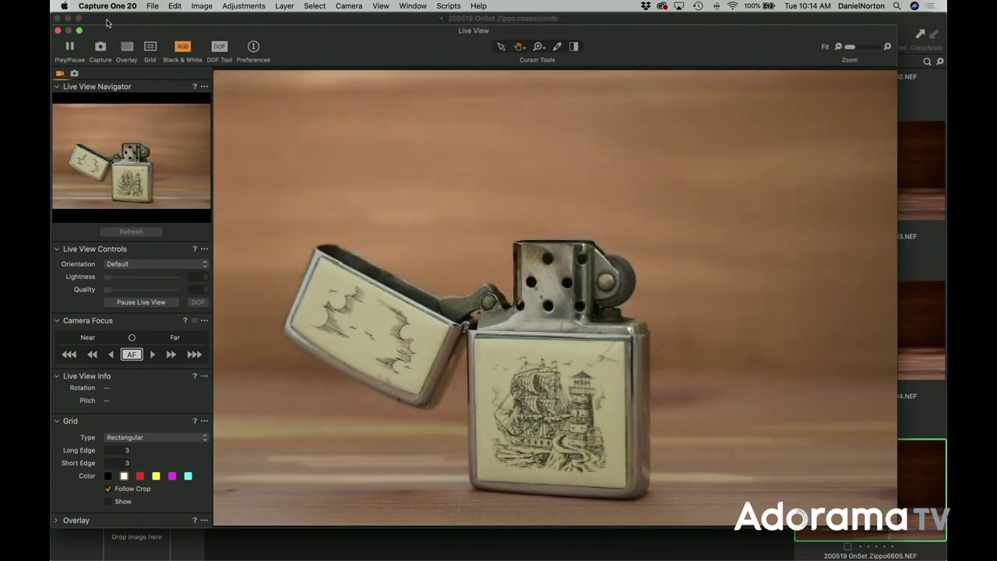
left_click(58, 31)
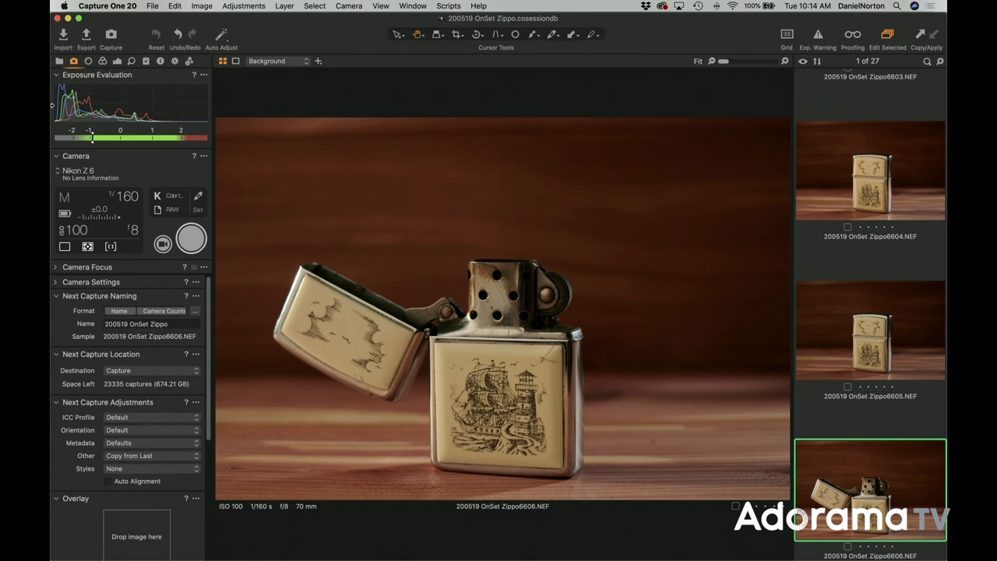
- Examine focus and detail on the open lid, chimney, wheel and body in frame 6606, and return to the full image
left_click(313, 304)
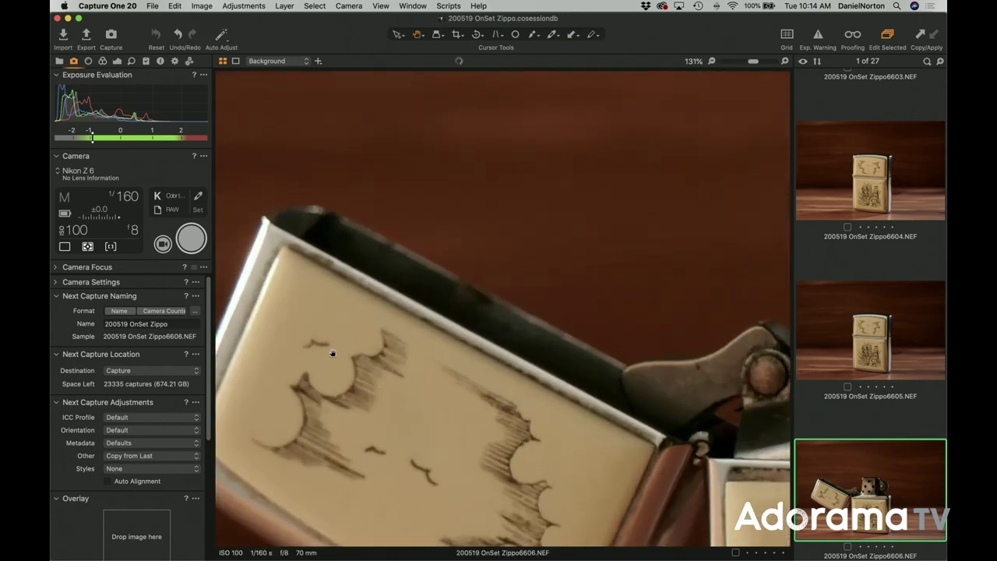
scroll(340, 368, "up", 3)
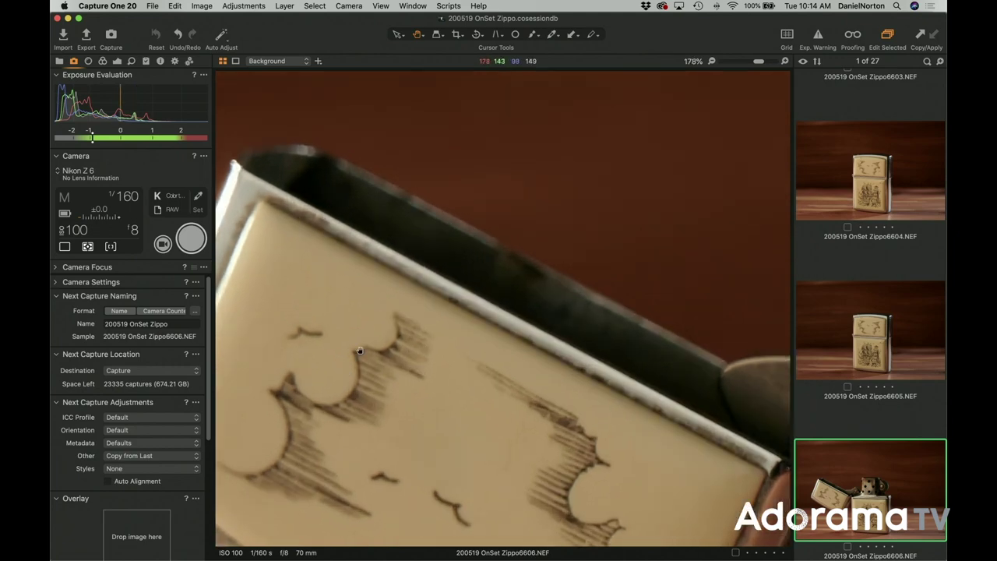
scroll(372, 339, "down", 5)
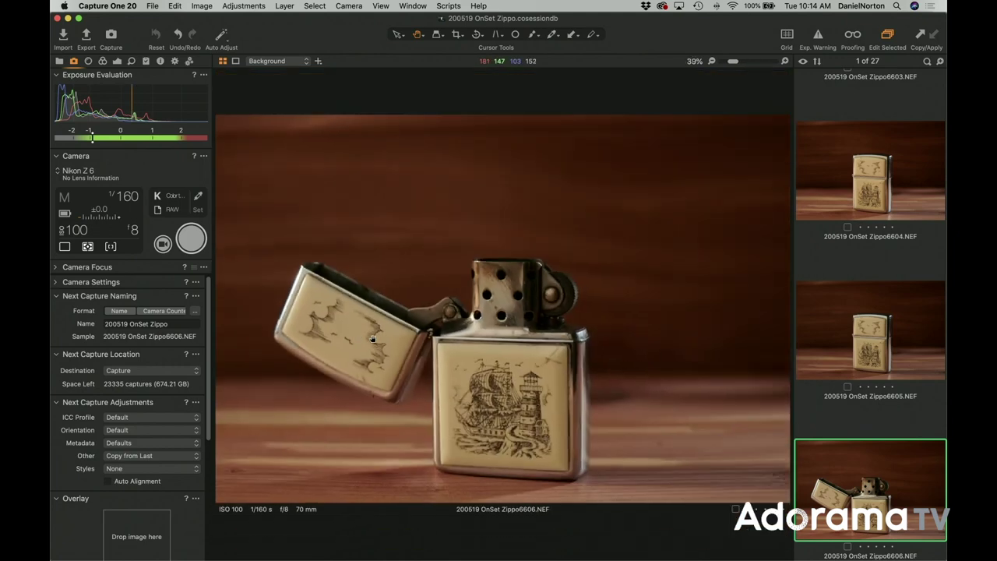
scroll(492, 392, "up", 4)
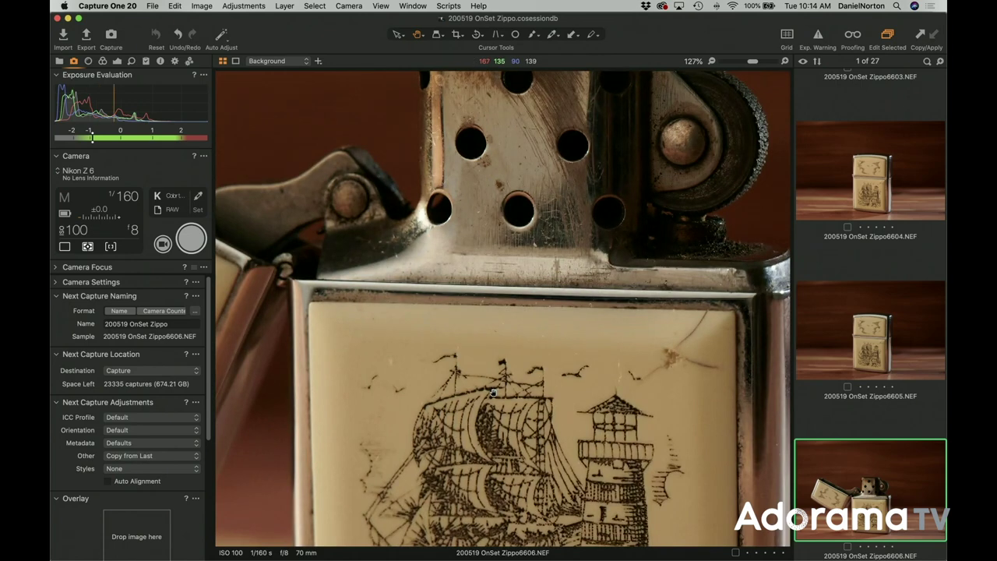
scroll(493, 393, "up", 5)
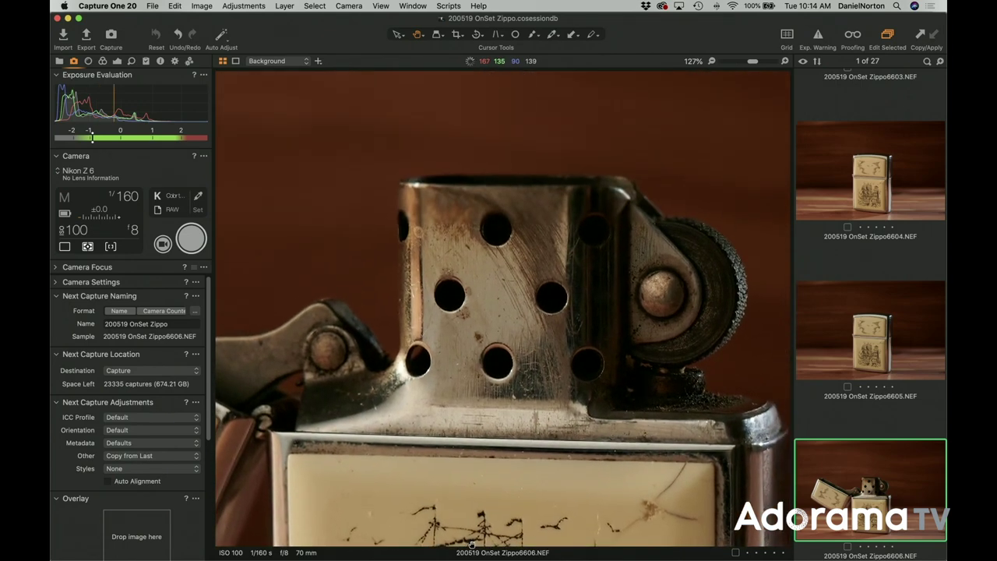
scroll(365, 438, "left", 5)
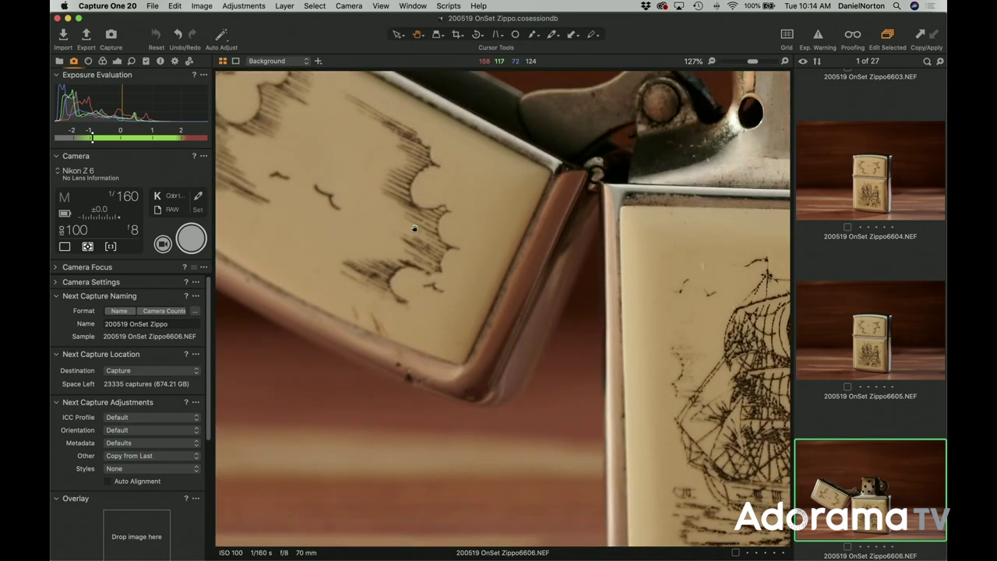
scroll(514, 267, "left", 3)
scroll(514, 267, "left", 3)
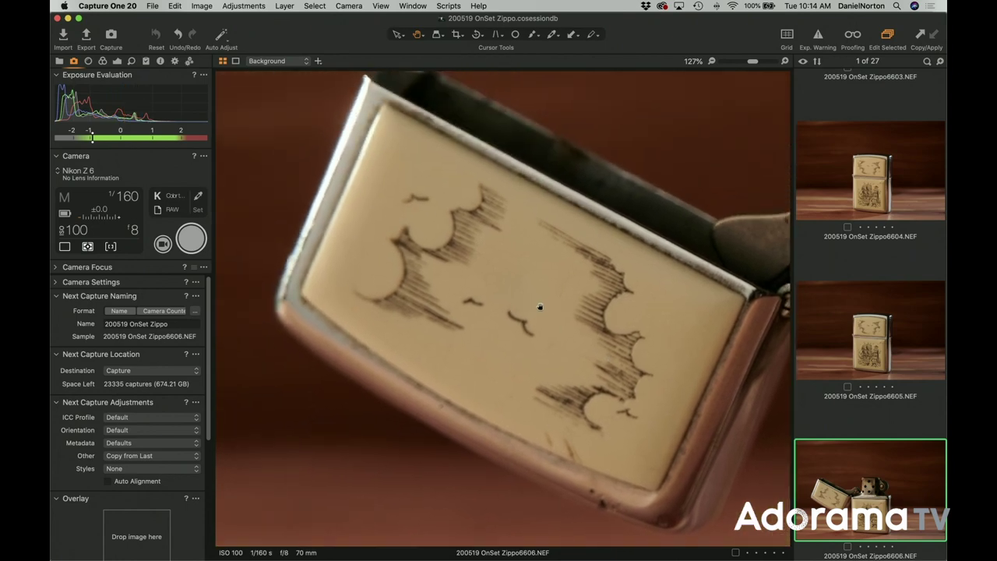
key("super+0")
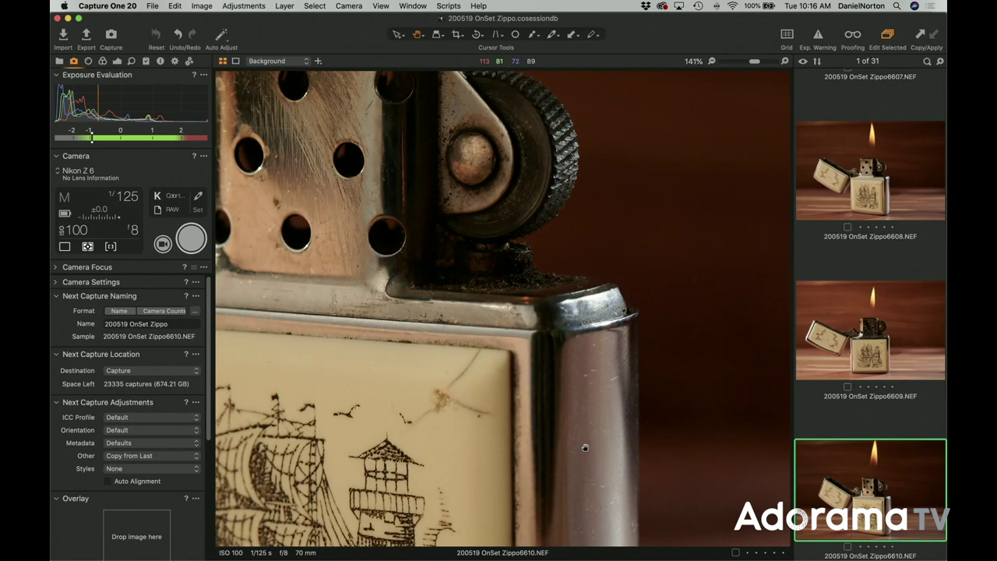
- Examine the metal side reflections, lighthouse engraving and lower corner of the lighter in frame 6610, and return to the full image
left_click_drag(585, 447, 466, 192)
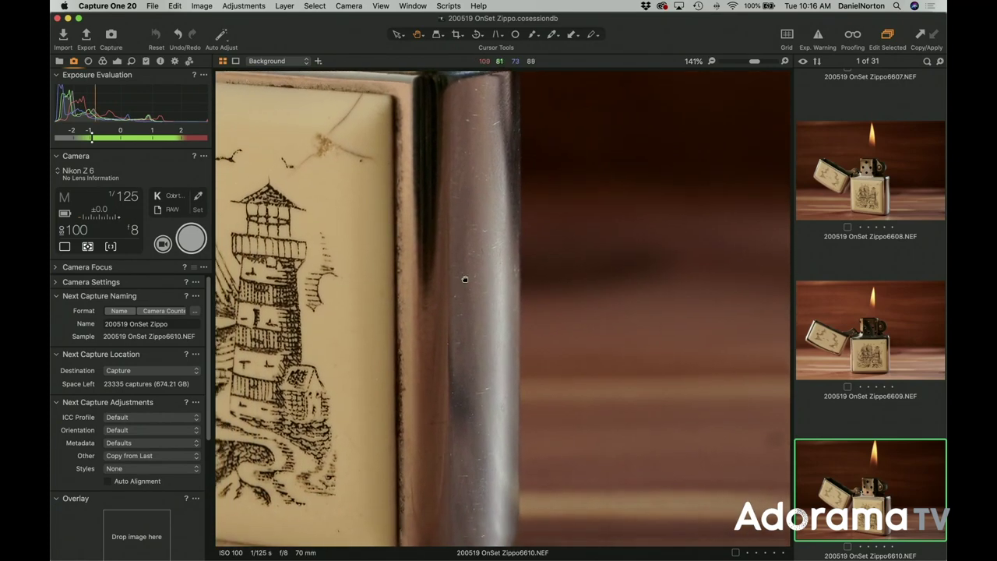
left_click_drag(465, 279, 428, 337)
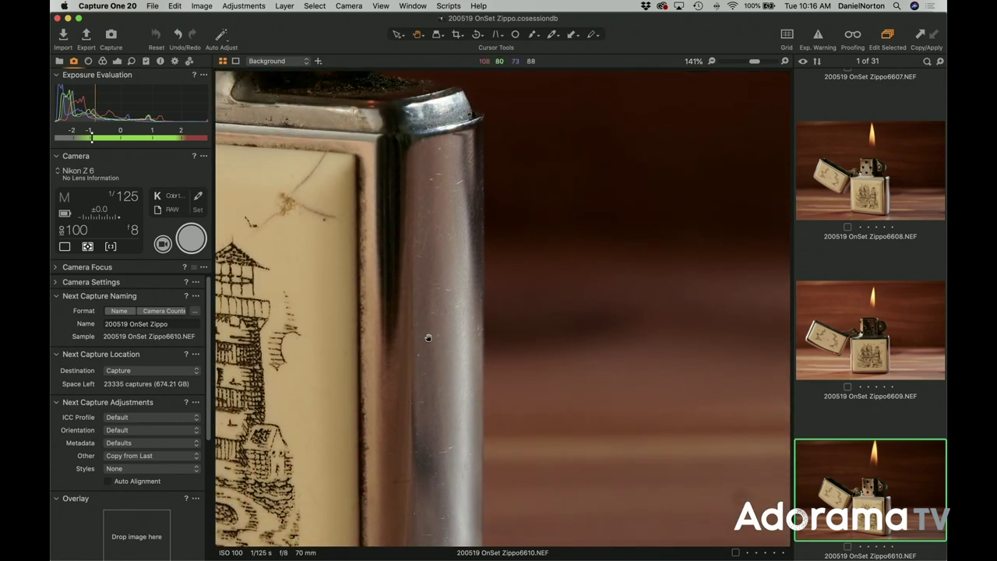
left_click_drag(428, 338, 689, 151)
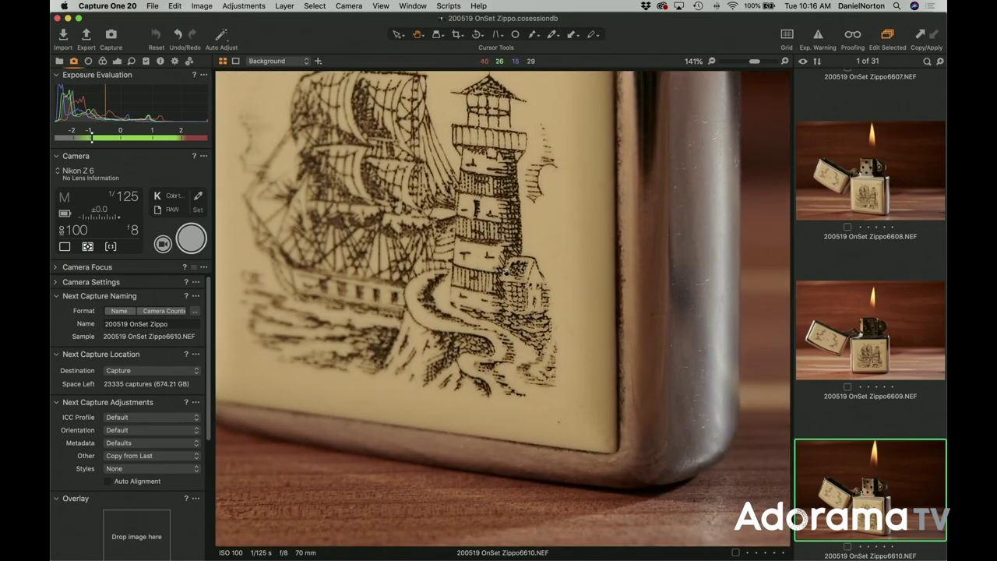
left_click_drag(562, 229, 664, 440)
left_click_drag(545, 195, 545, 342)
left_click_drag(498, 203, 383, 305)
left_click_drag(445, 304, 363, 360)
key("super+0")
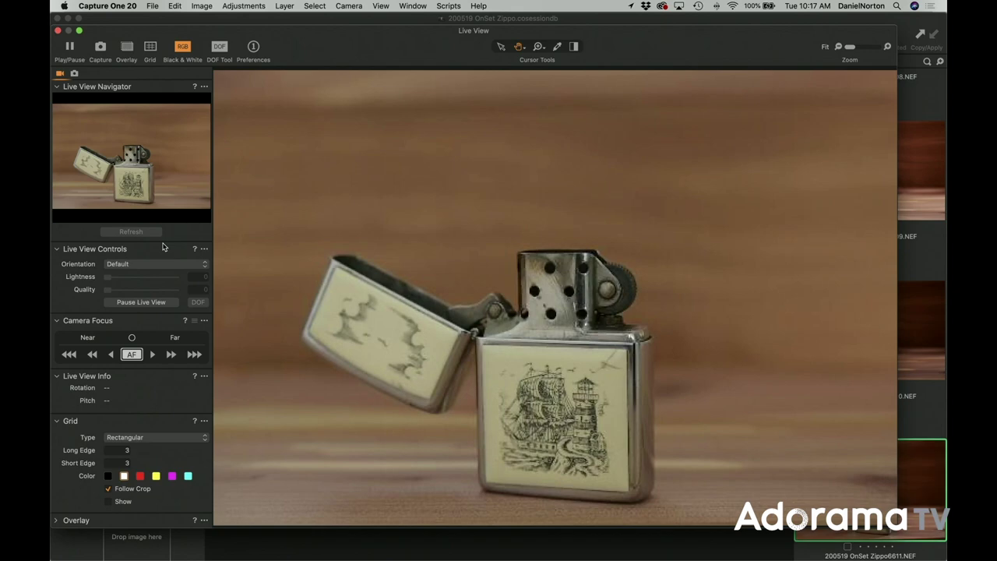
- Close the Live View window and examine the sharpness of the open lid in flame shot 6612
left_click(68, 28)
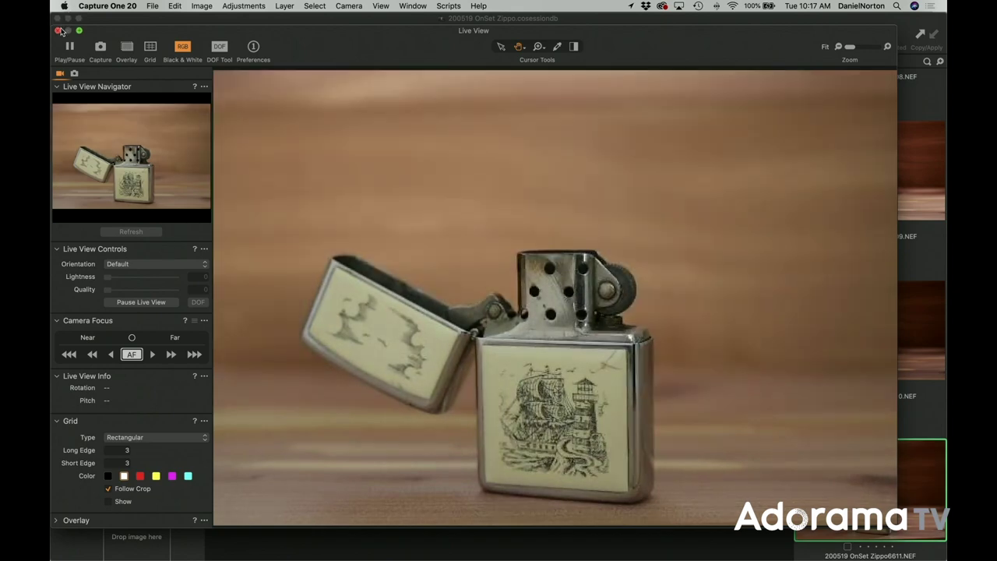
left_click(59, 30)
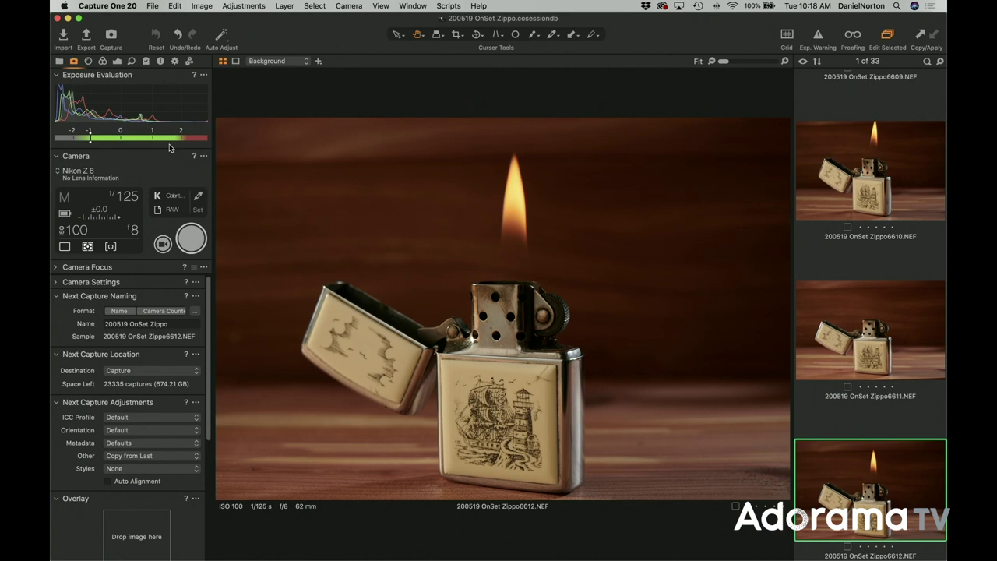
left_click(484, 405)
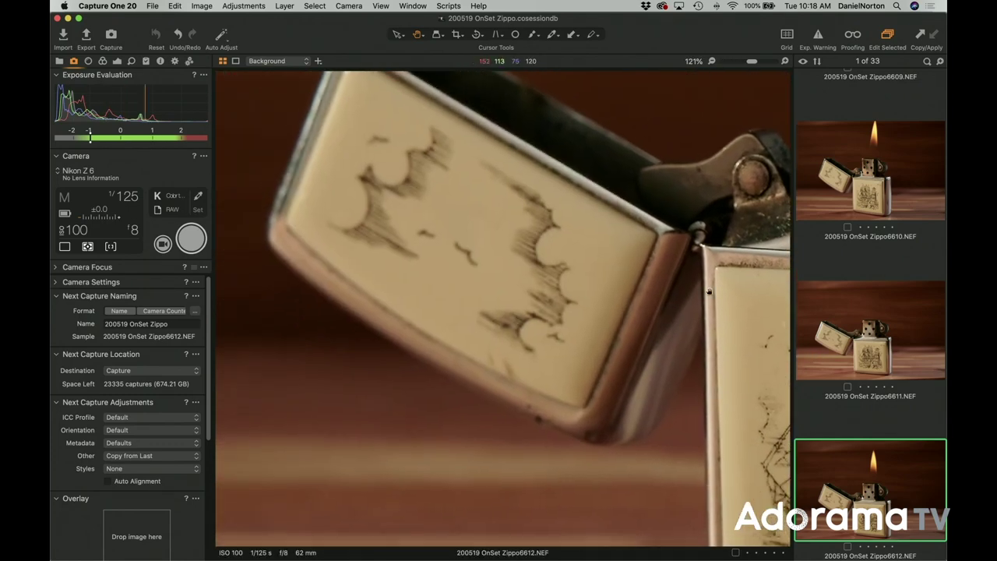
left_click(583, 289)
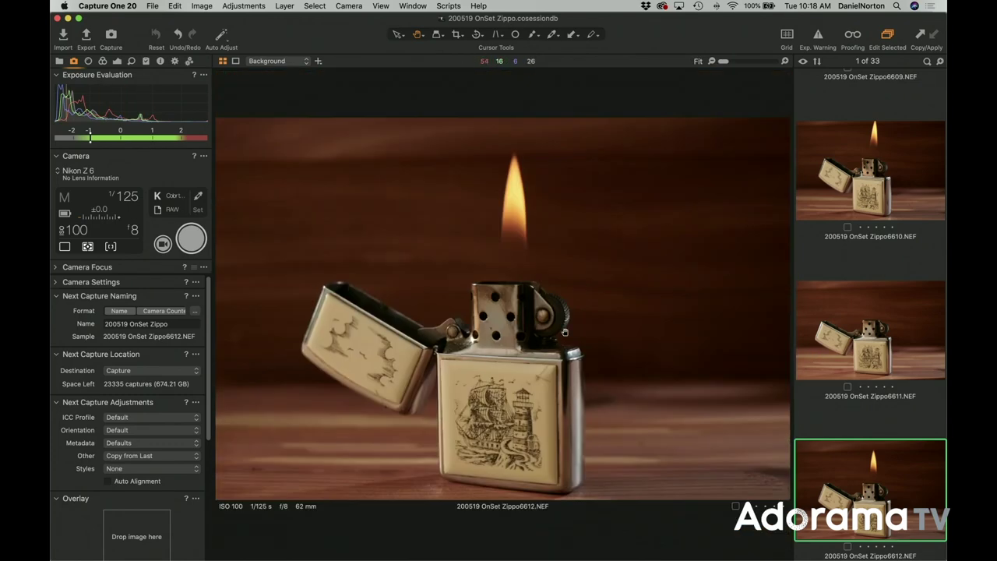